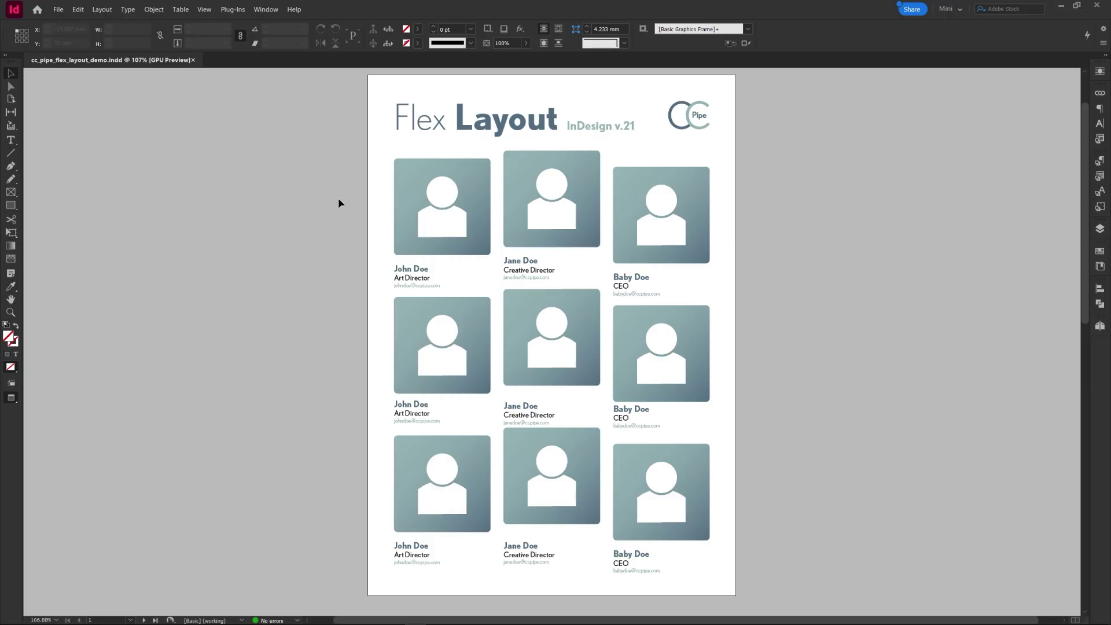
# Step: Open the Flex Layout panel and turn all nine selected profile cards into a flex layout
pyautogui.click(261, 10)
pyautogui.click(297, 120)
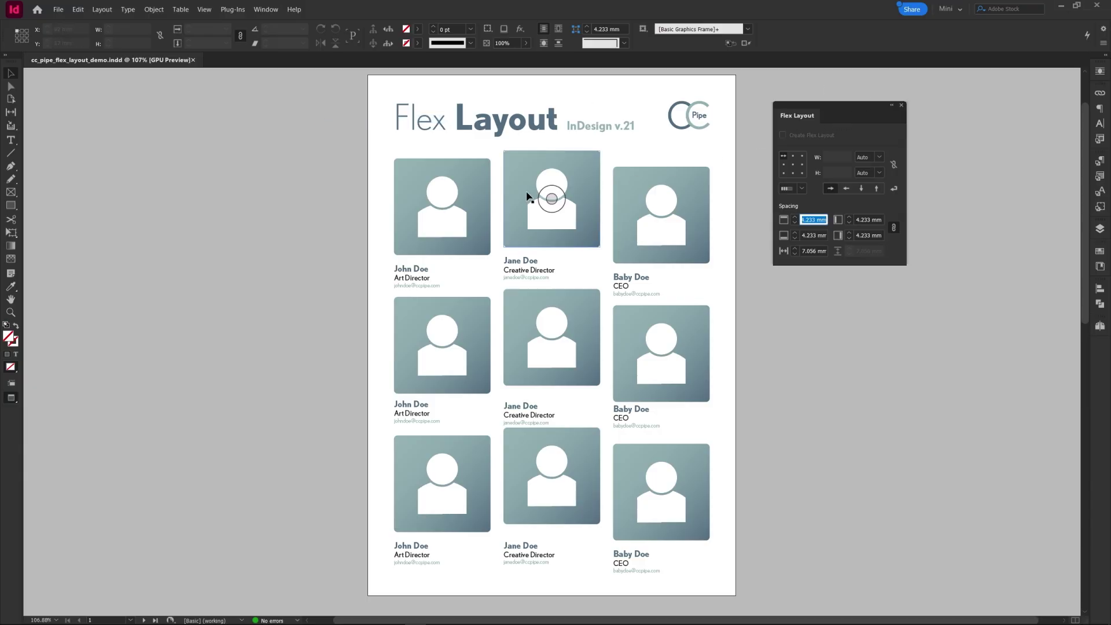
pyautogui.moveTo(355, 160); pyautogui.dragTo(721, 614)
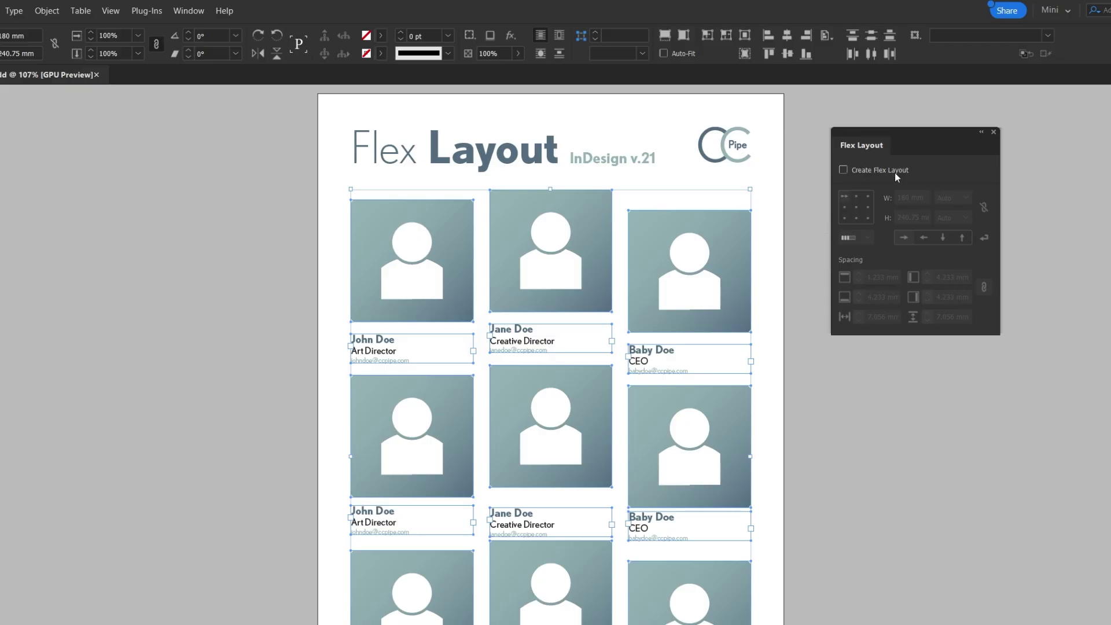
pyautogui.click(876, 172)
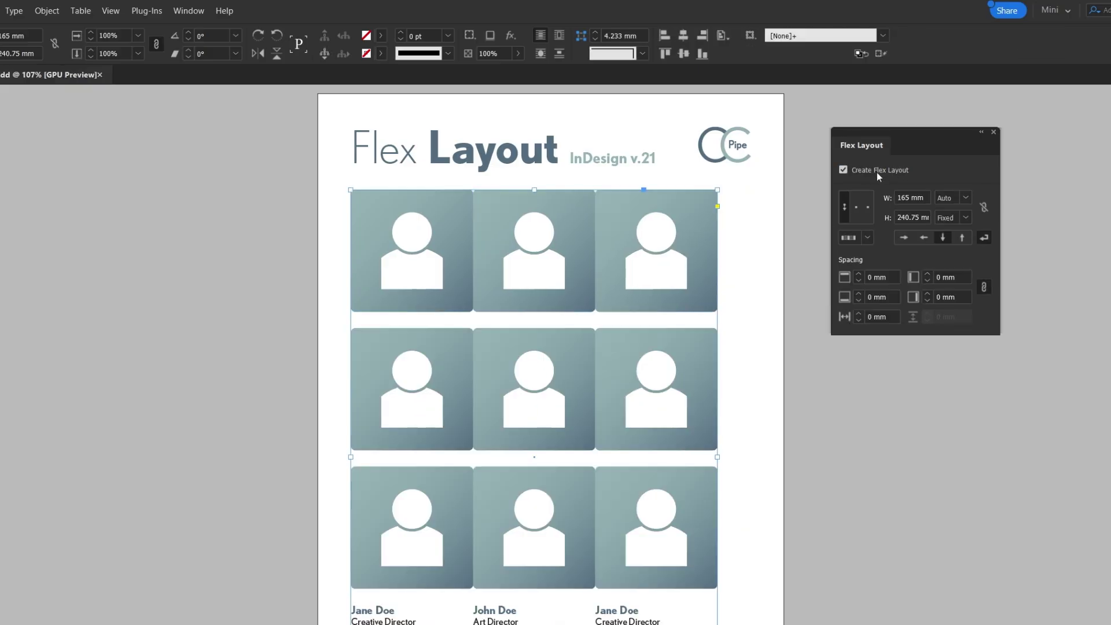
# Step: Browse the context and Object menus for flex layout options, then reselect the flex grid
pyautogui.rightClick(674, 219)
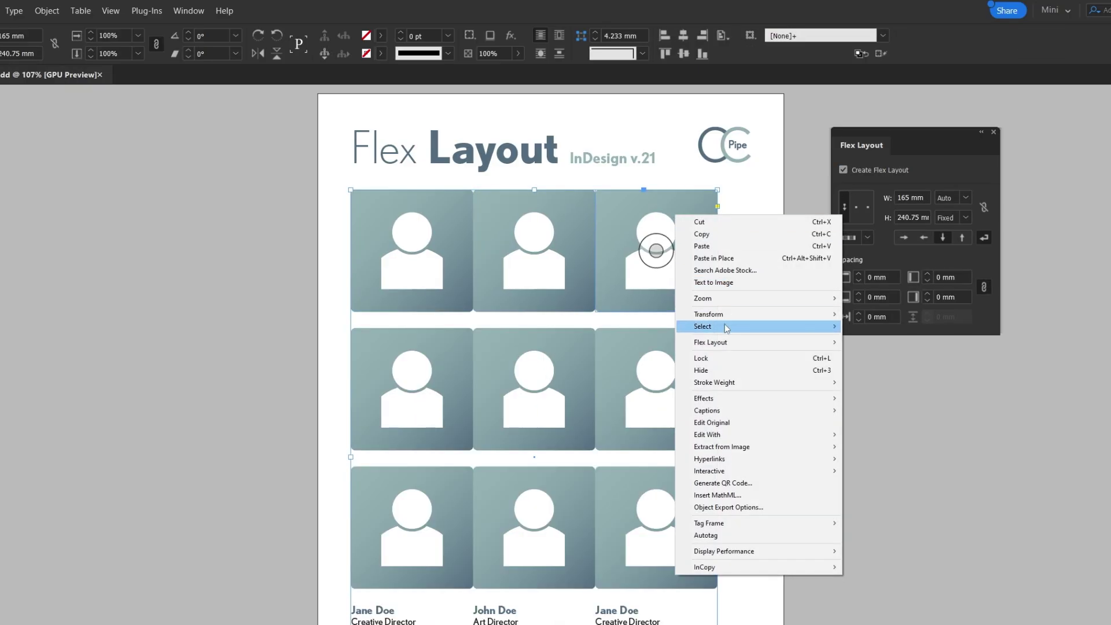
pyautogui.moveTo(706, 339)
pyautogui.click(47, 10)
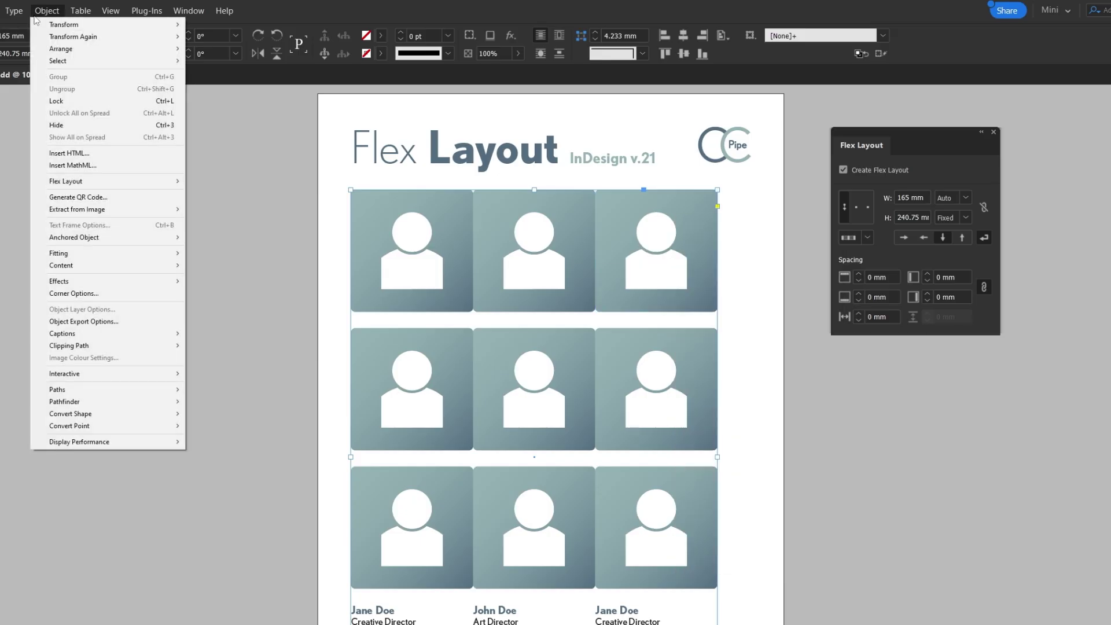
pyautogui.moveTo(104, 182)
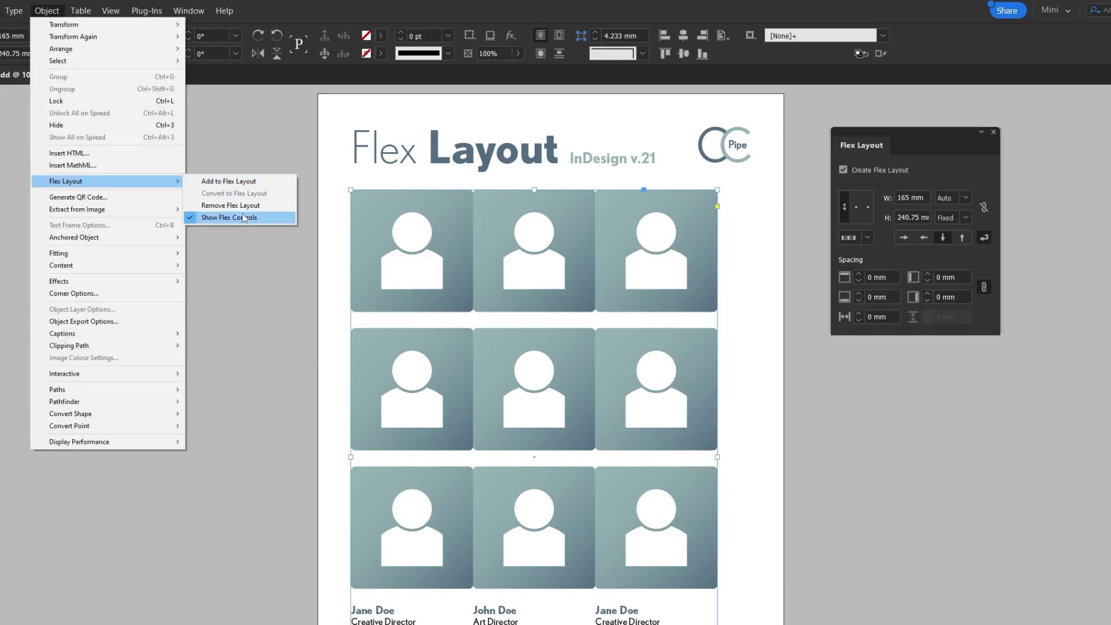
pyautogui.click(283, 310)
pyautogui.click(403, 329)
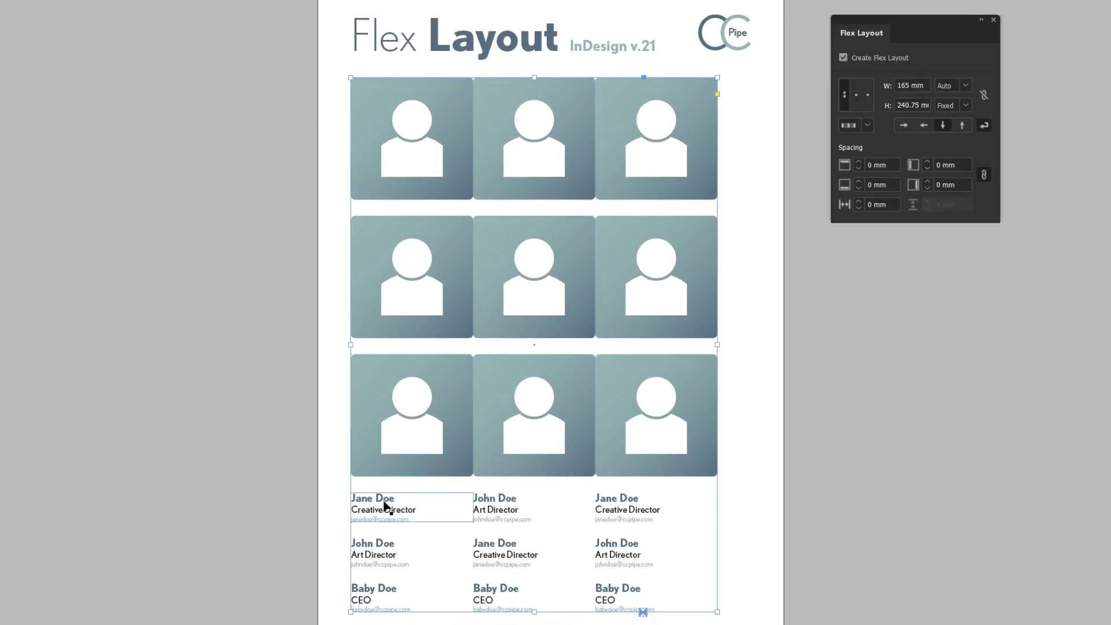
# Step: Move the six Jane Doe and John Doe captions beneath their photos in all three columns
pyautogui.moveTo(398, 510); pyautogui.dragTo(389, 227)
pyautogui.moveTo(402, 564); pyautogui.dragTo(399, 405)
pyautogui.moveTo(538, 505); pyautogui.dragTo(541, 226)
pyautogui.moveTo(523, 550); pyautogui.dragTo(550, 406)
pyautogui.moveTo(640, 493); pyautogui.dragTo(677, 220)
pyautogui.moveTo(648, 552); pyautogui.dragTo(677, 406)
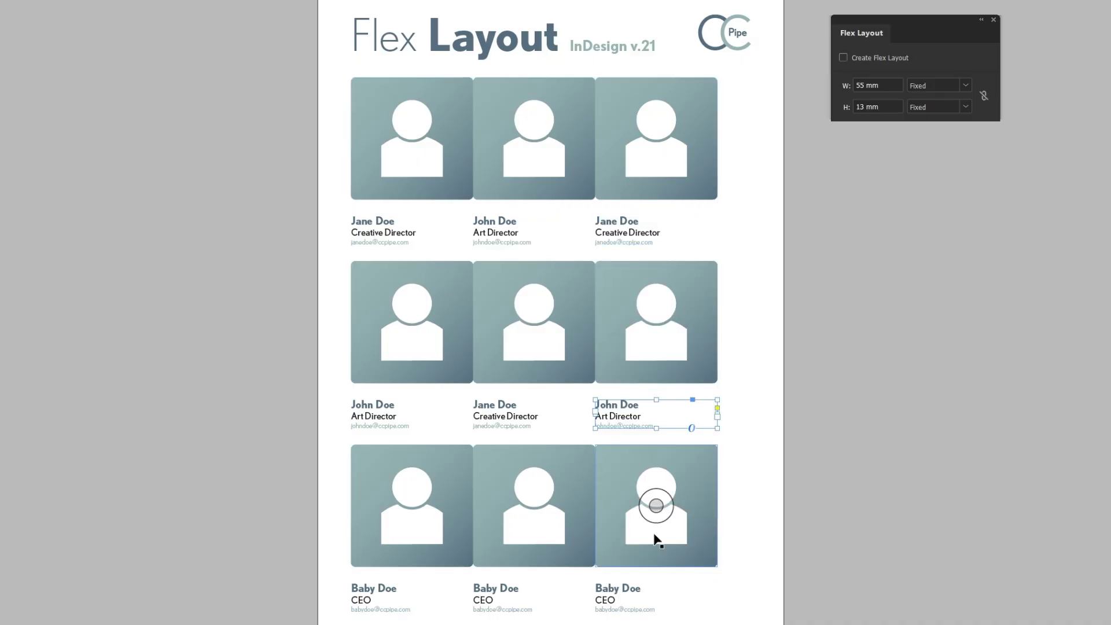
pyautogui.click(773, 411)
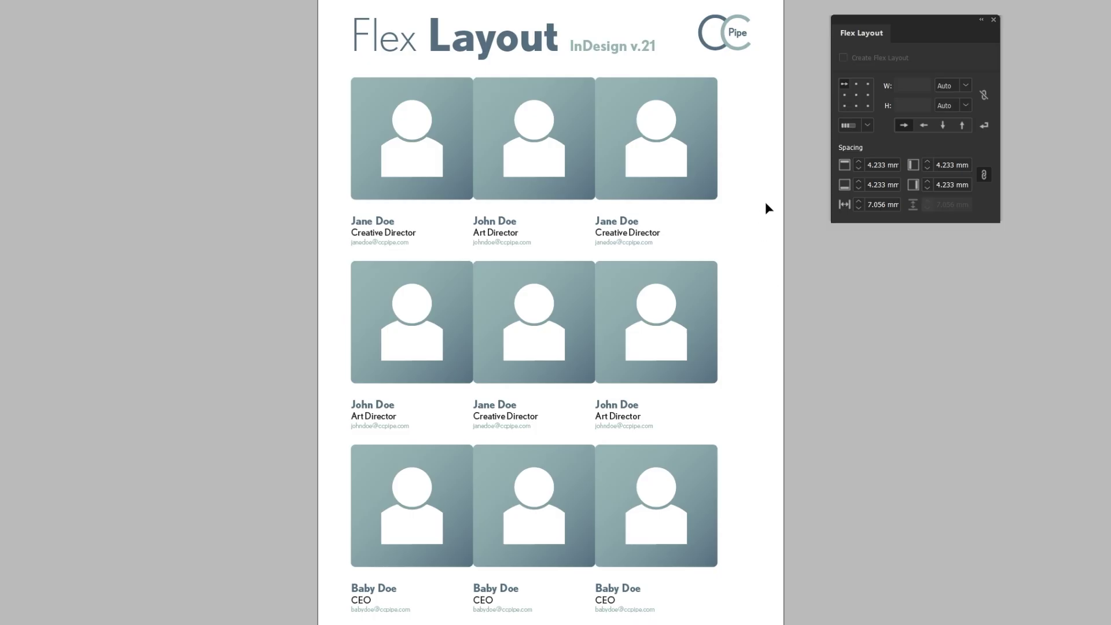
# Step: Set the flex container's width sizing to Fixed at 180 mm
pyautogui.moveTo(773, 184); pyautogui.dragTo(669, 238)
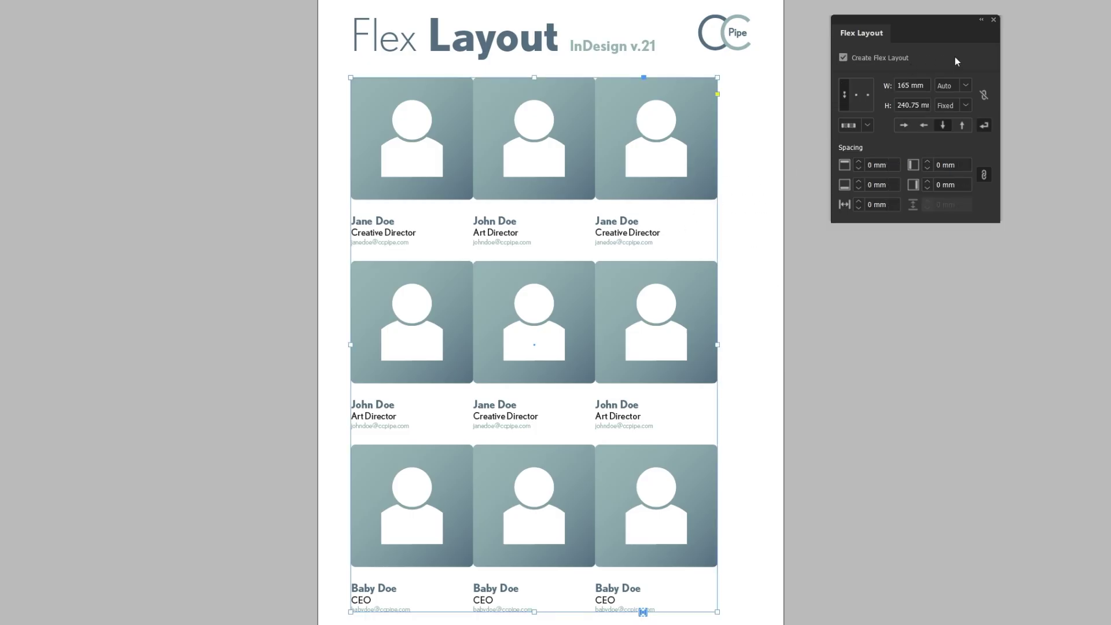
pyautogui.click(946, 87)
pyautogui.click(953, 118)
pyautogui.click(920, 86)
pyautogui.hotkey('ctrl', 'a')
pyautogui.write('180')
pyautogui.press('Return')
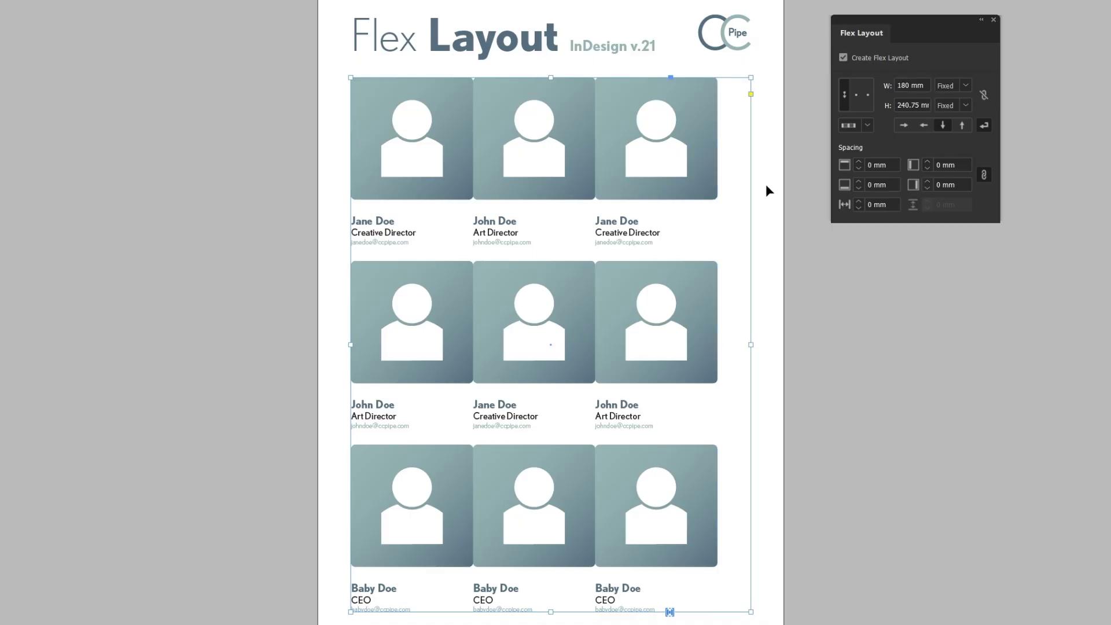
# Step: Switch to Normal view, try Auto height and undo it, then select the height field
pyautogui.press('w')
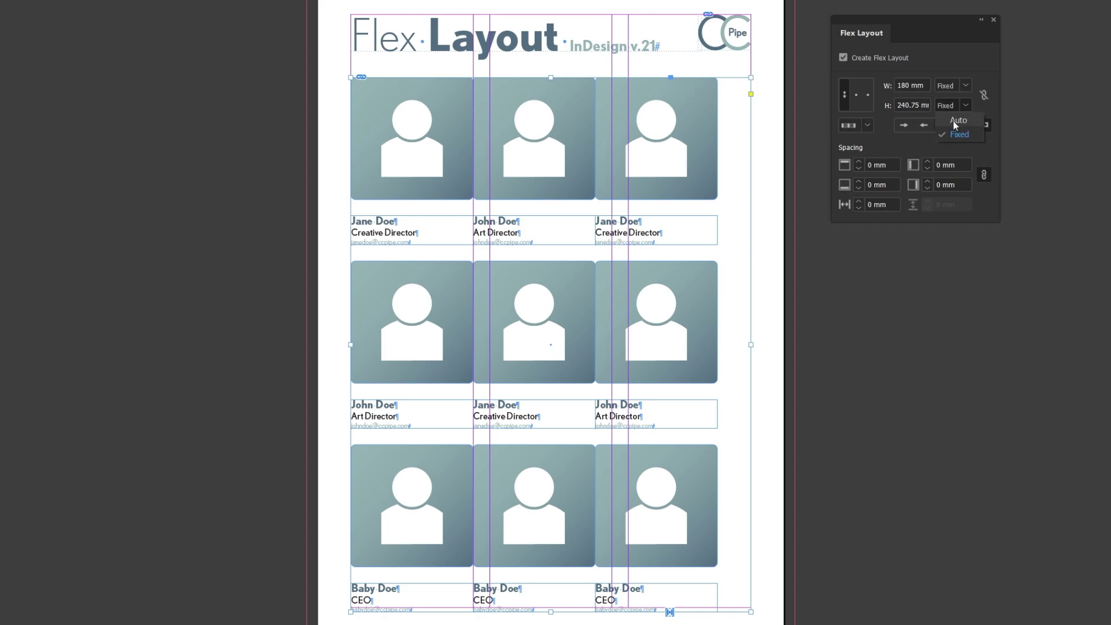
pyautogui.click(956, 120)
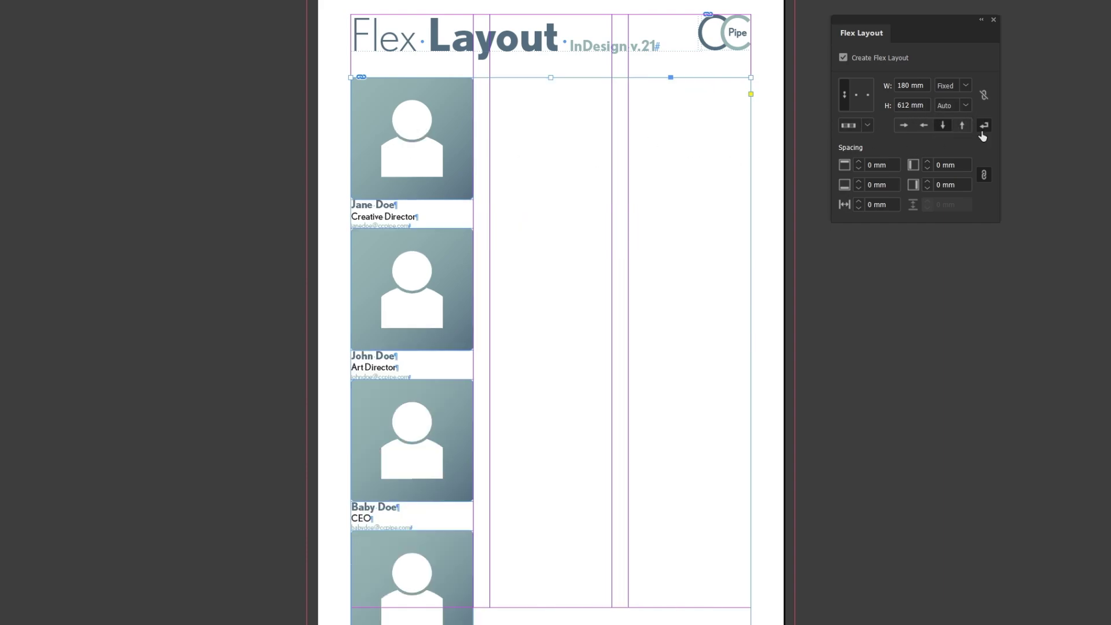
pyautogui.hotkey('ctrl', 'z')
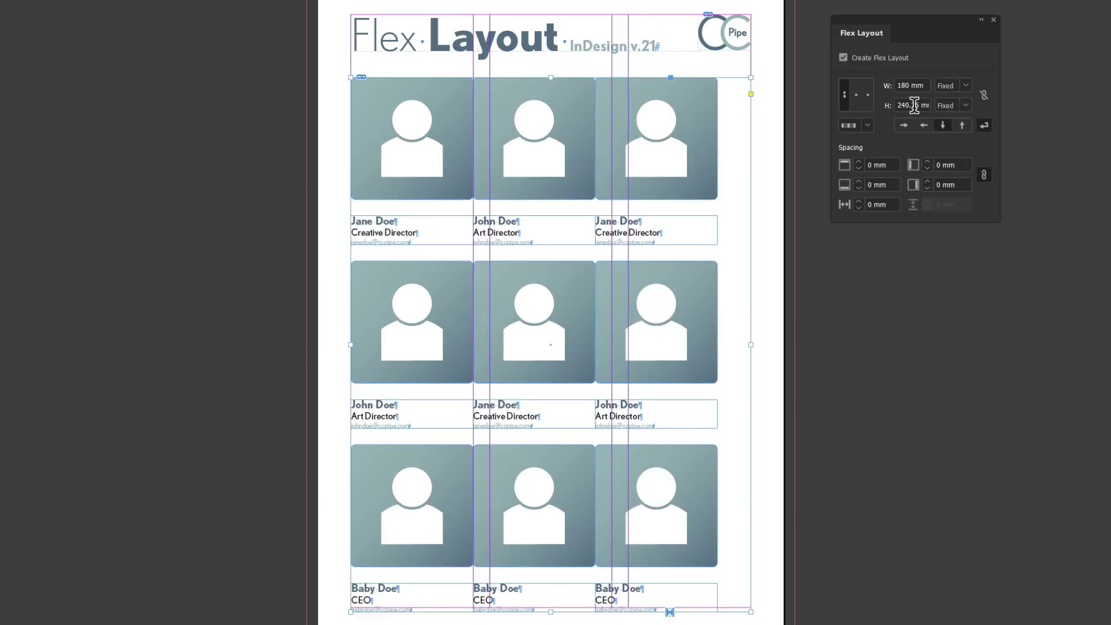
pyautogui.click(913, 105)
# Step: Fix the container height at 237 mm, test centre and right alignment, return to left, and try row flow
pyautogui.write('237')
pyautogui.press('Return')
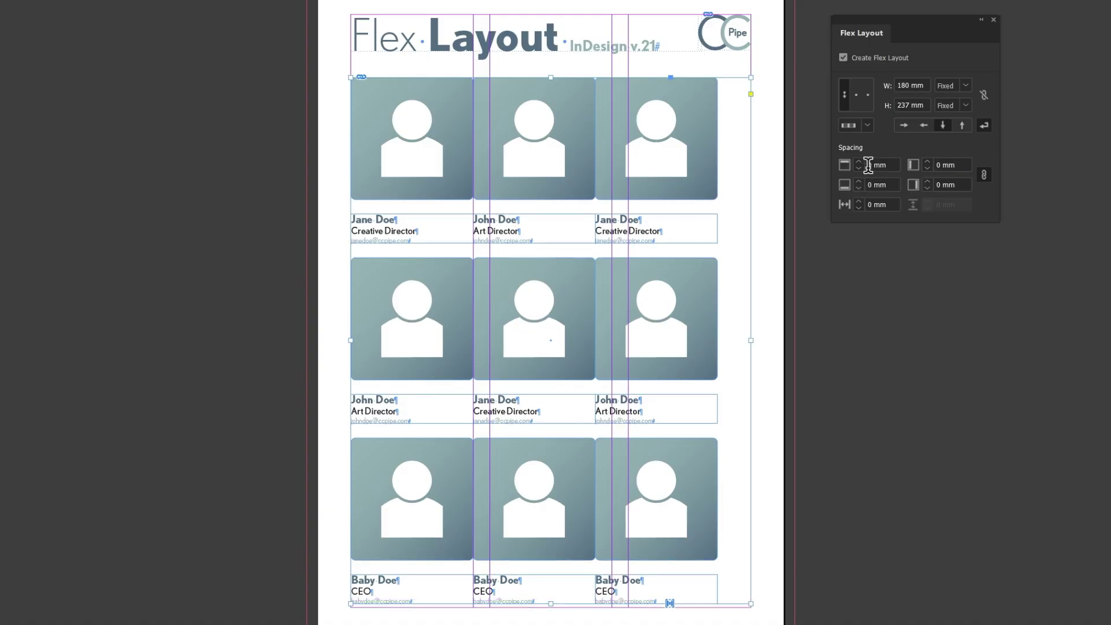
pyautogui.click(858, 103)
pyautogui.click(866, 103)
pyautogui.click(845, 100)
pyautogui.moveTo(412, 138); pyautogui.dragTo(534, 318)
pyautogui.click(904, 125)
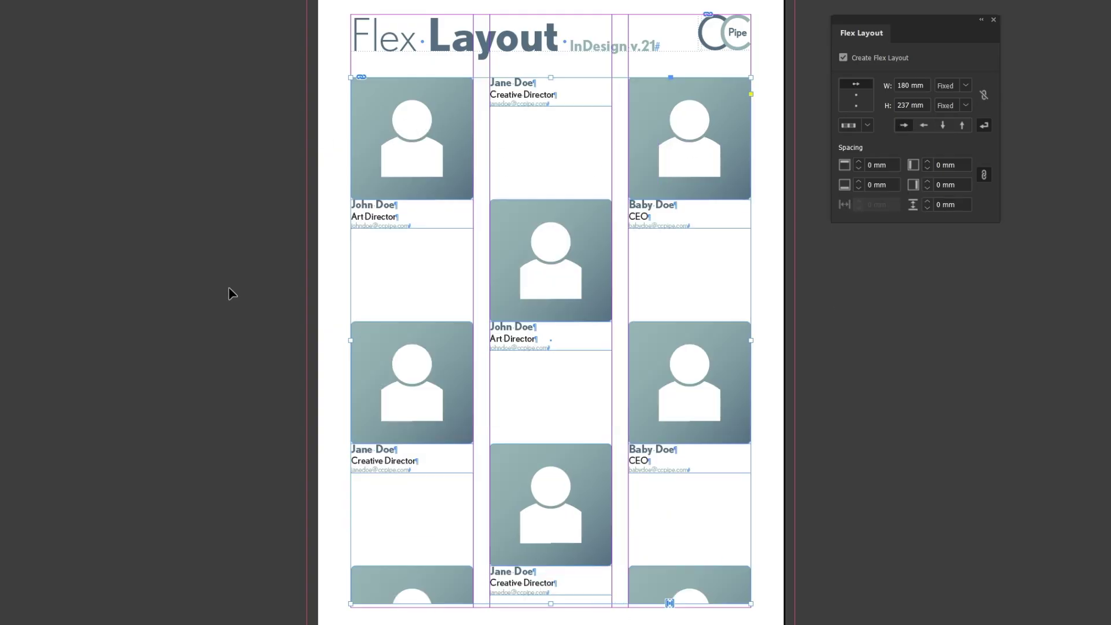
# Step: Return the cards to column flow and turn on wrapping to form the 3×3 grid
pyautogui.click(943, 125)
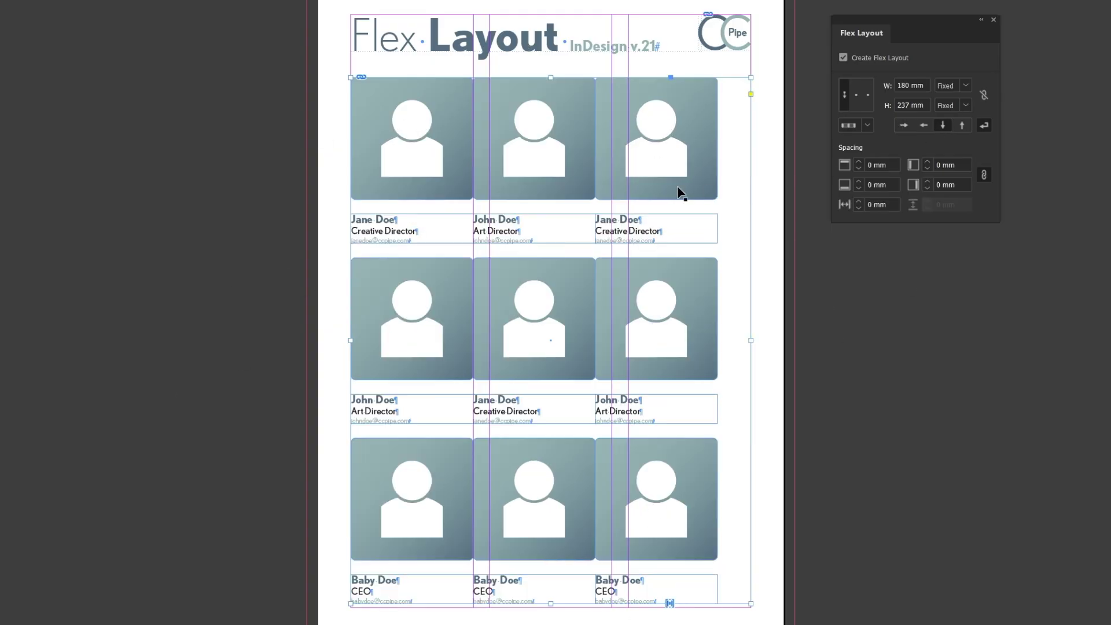
pyautogui.click(984, 125)
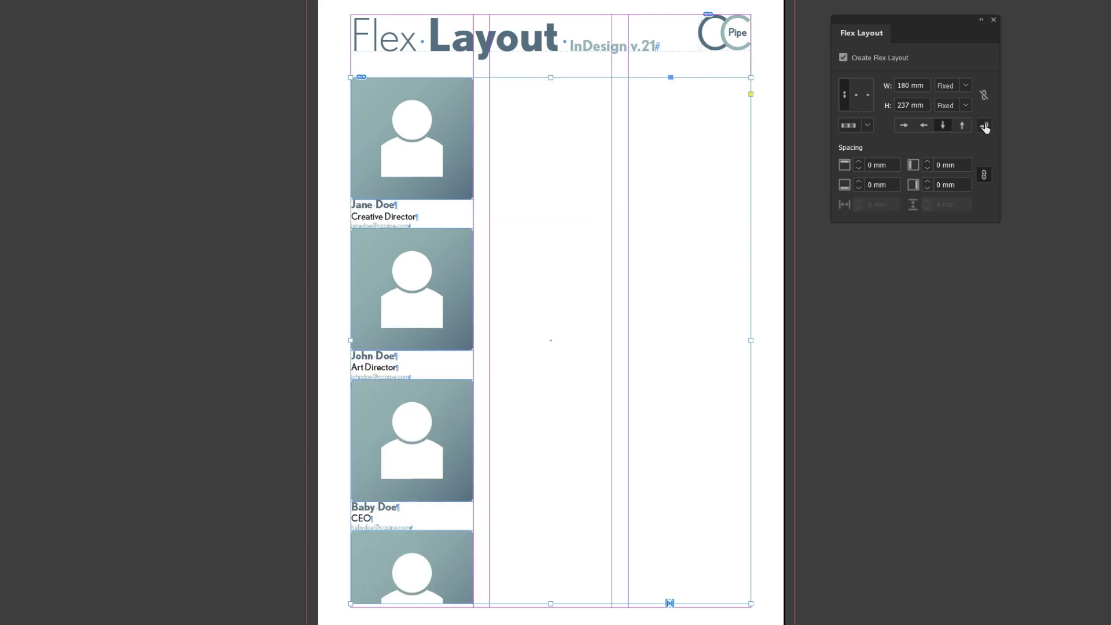
pyautogui.click(985, 126)
pyautogui.click(984, 125)
pyautogui.click(984, 125)
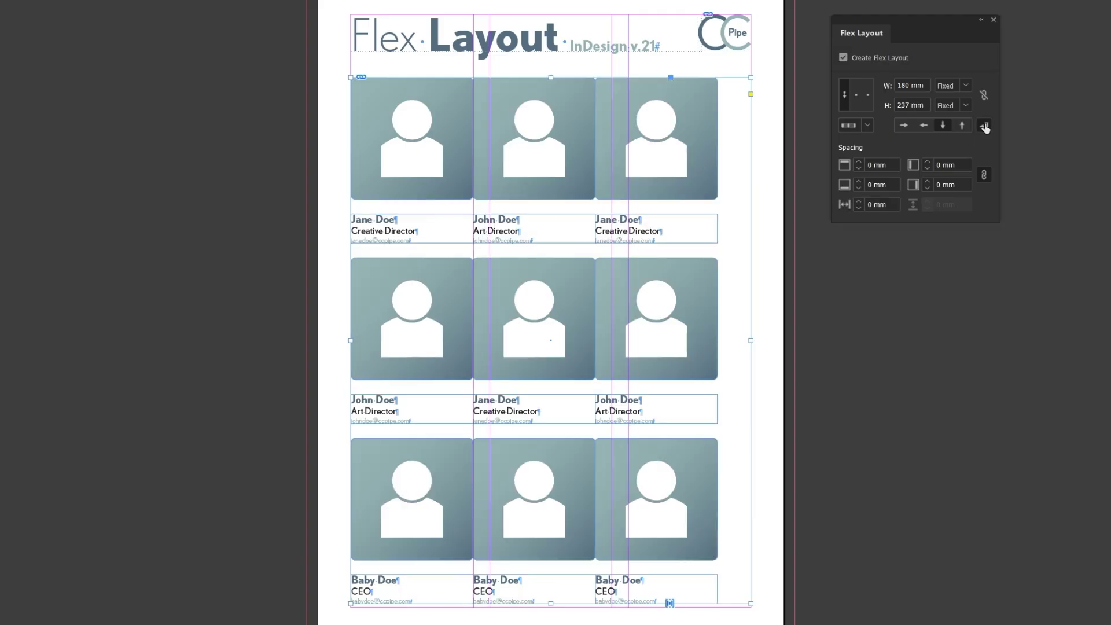
# Step: Raise the linked padding to 1 mm, then reset it to 0 mm
pyautogui.click(897, 166)
pyautogui.press('Up')
pyautogui.press('Up')
pyautogui.press('Up')
pyautogui.press('Up')
pyautogui.press('Up')
pyautogui.press('Up')
pyautogui.press('Up')
pyautogui.press('Up')
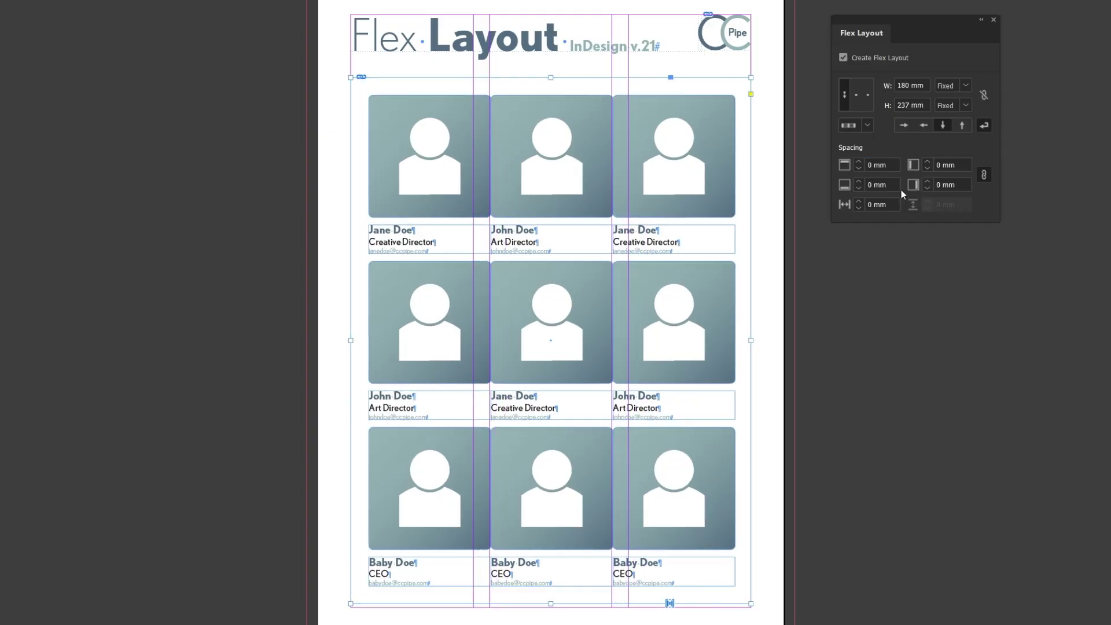
pyautogui.press('Escape')
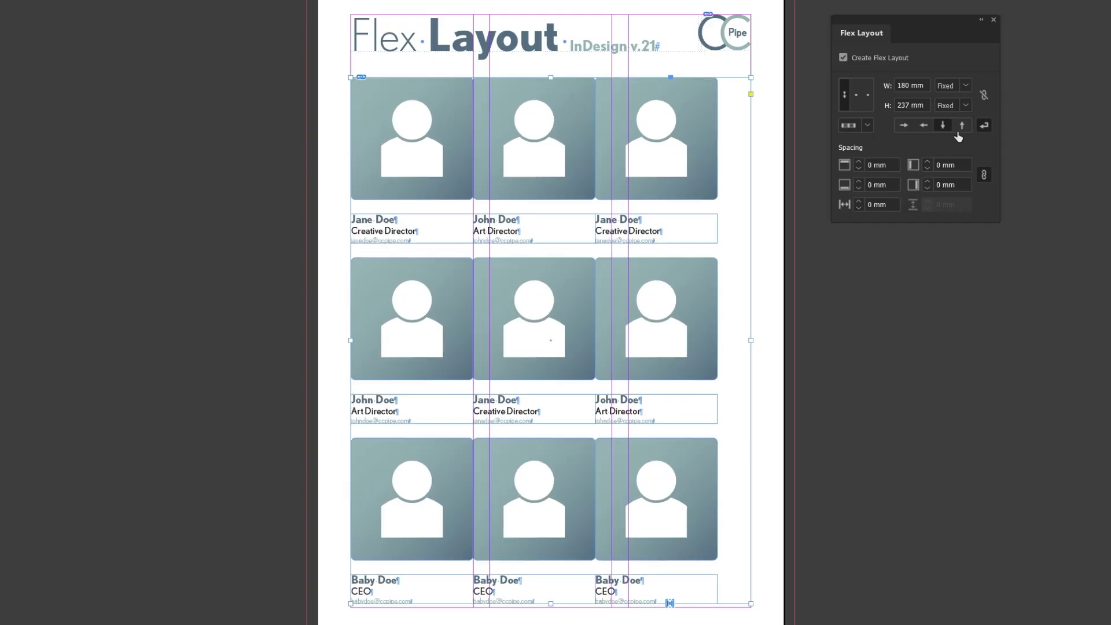
# Step: Set the column gap between the cards to 7.5 mm
pyautogui.click(884, 205)
pyautogui.write('7,5')
pyautogui.press('Return')
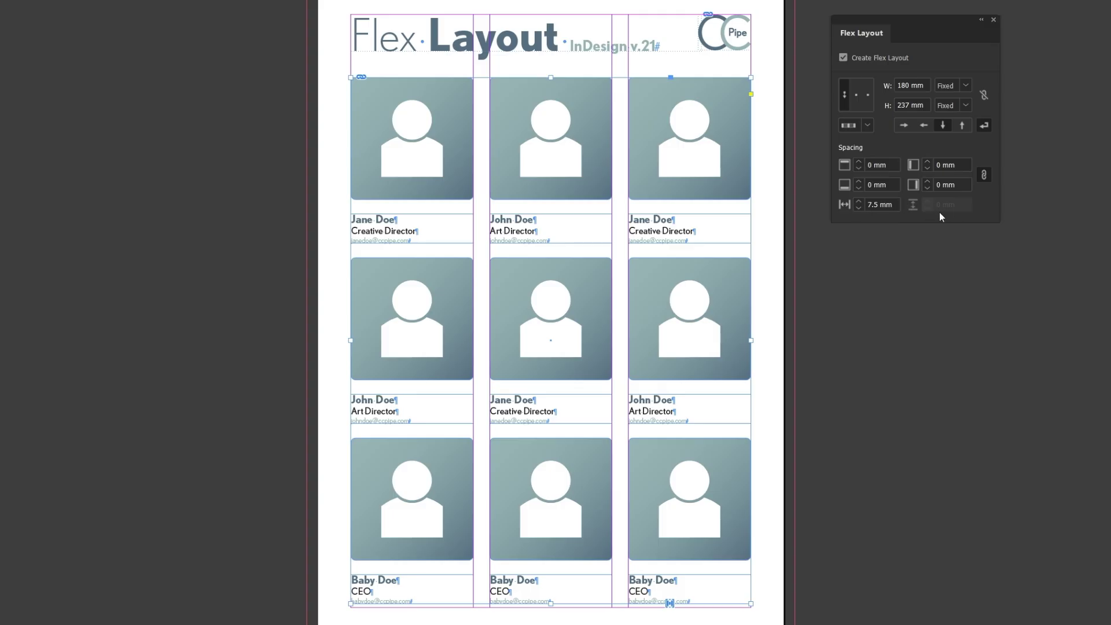
# Step: Try Row direction and undo it, then open the justify options dropdown
pyautogui.click(903, 125)
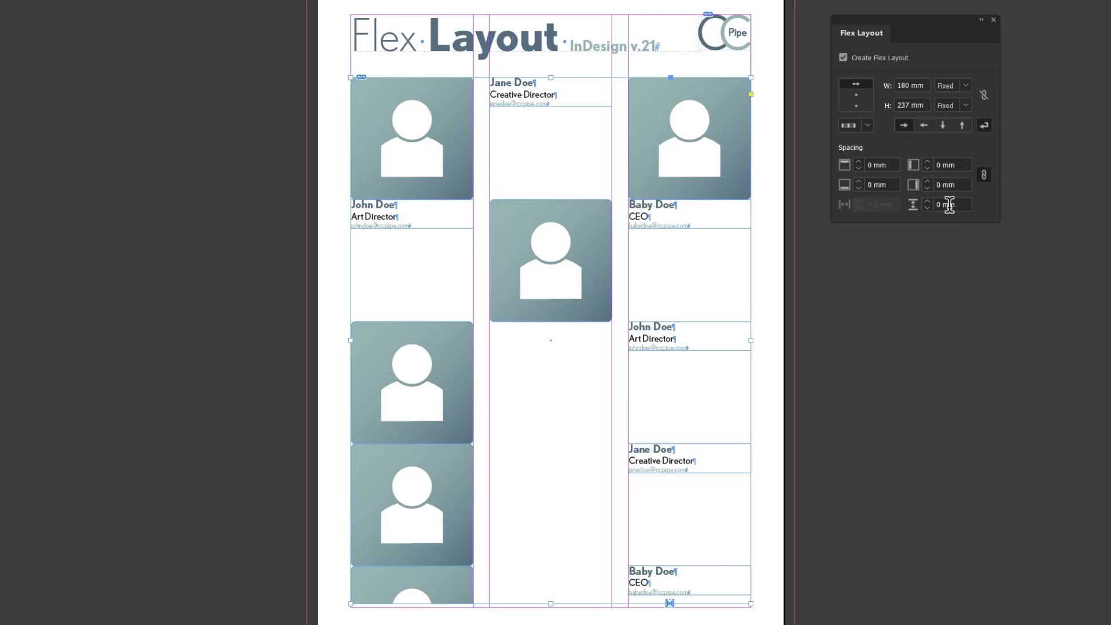
pyautogui.hotkey('ctrl', 'z')
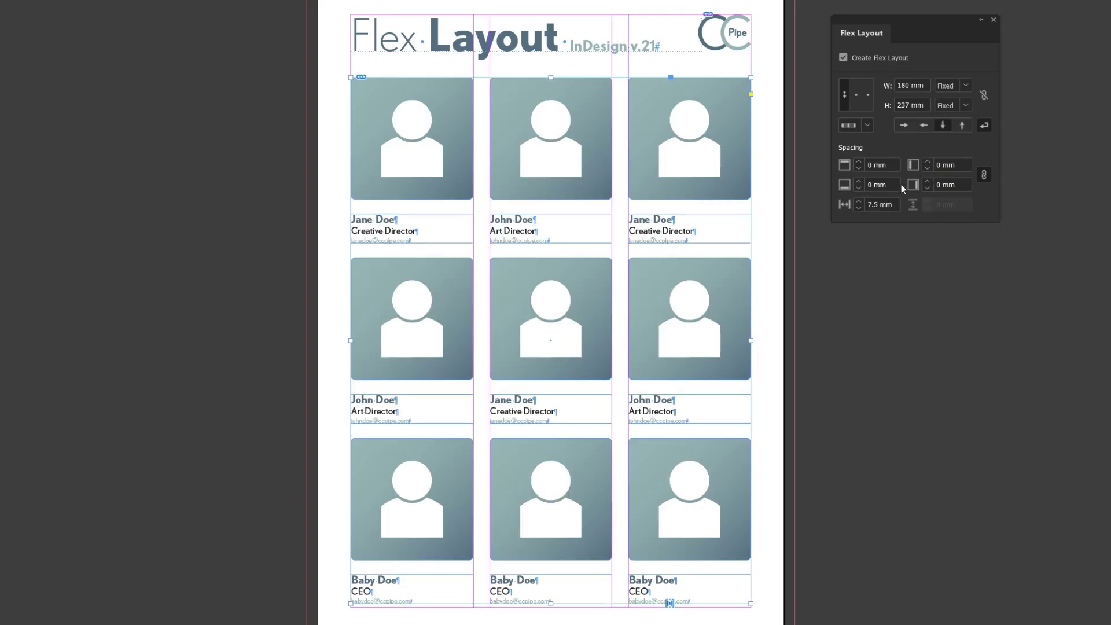
pyautogui.click(868, 126)
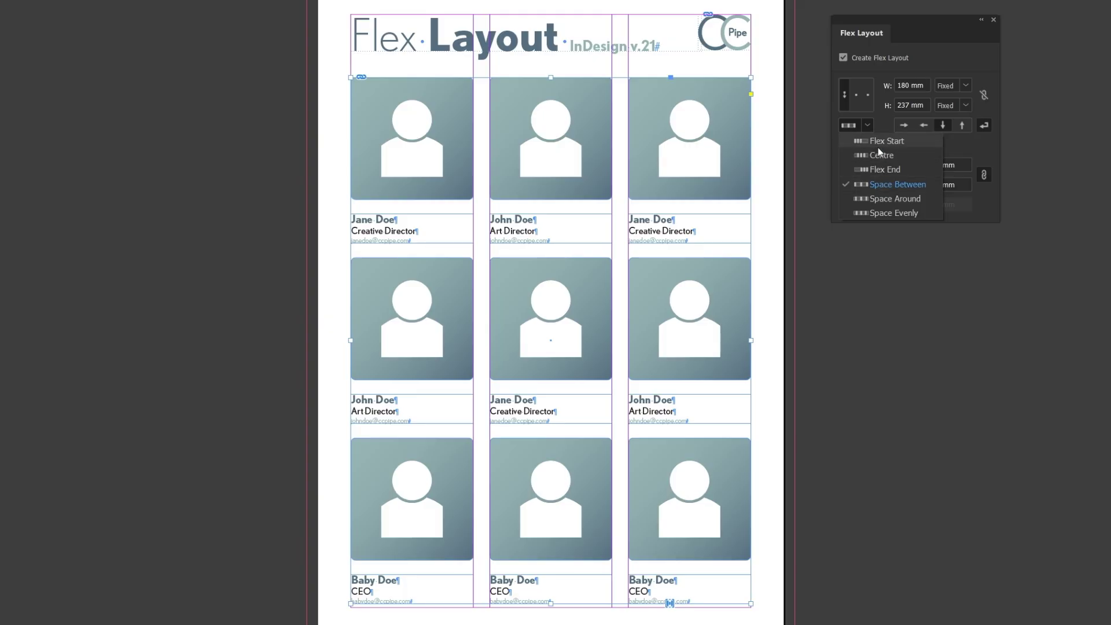
pyautogui.click(878, 142)
pyautogui.click(869, 123)
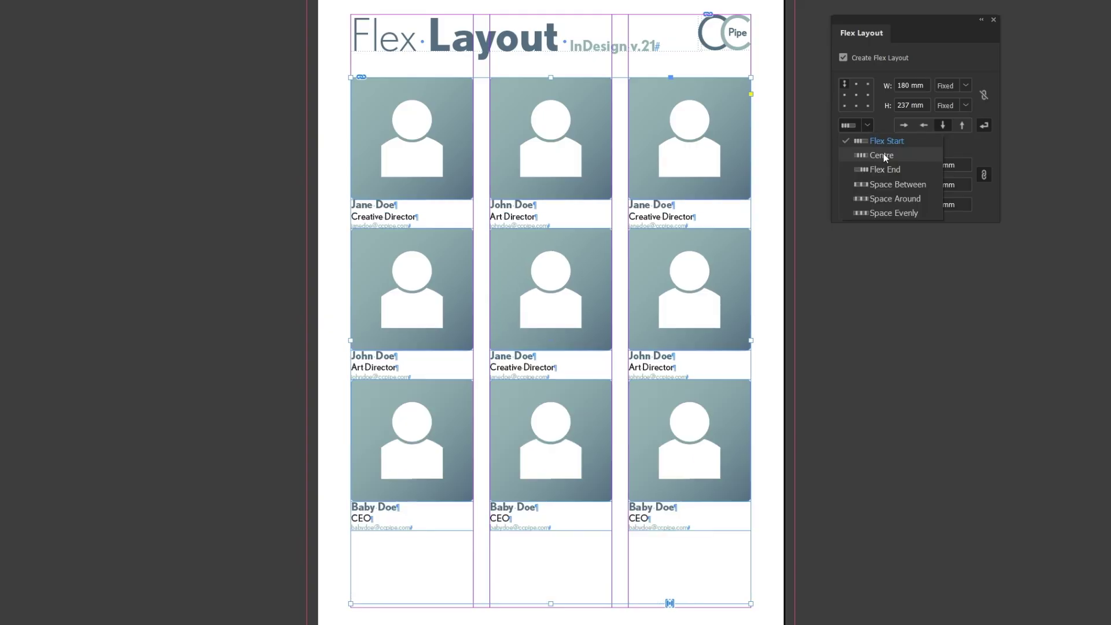
pyautogui.click(883, 154)
pyautogui.click(867, 125)
pyautogui.click(873, 168)
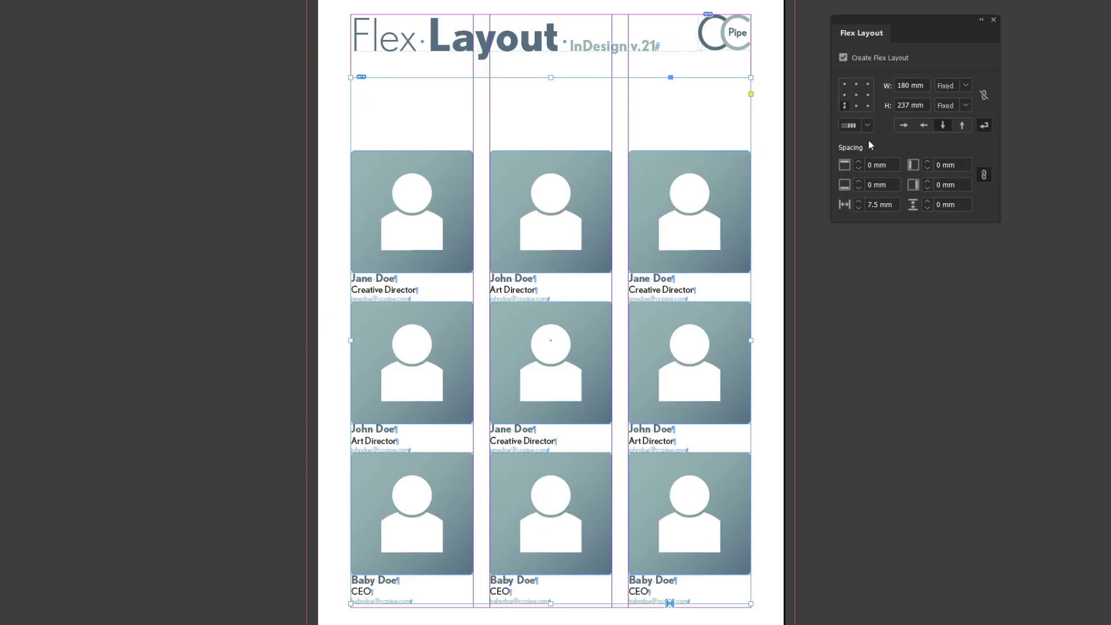
pyautogui.click(868, 125)
pyautogui.click(870, 140)
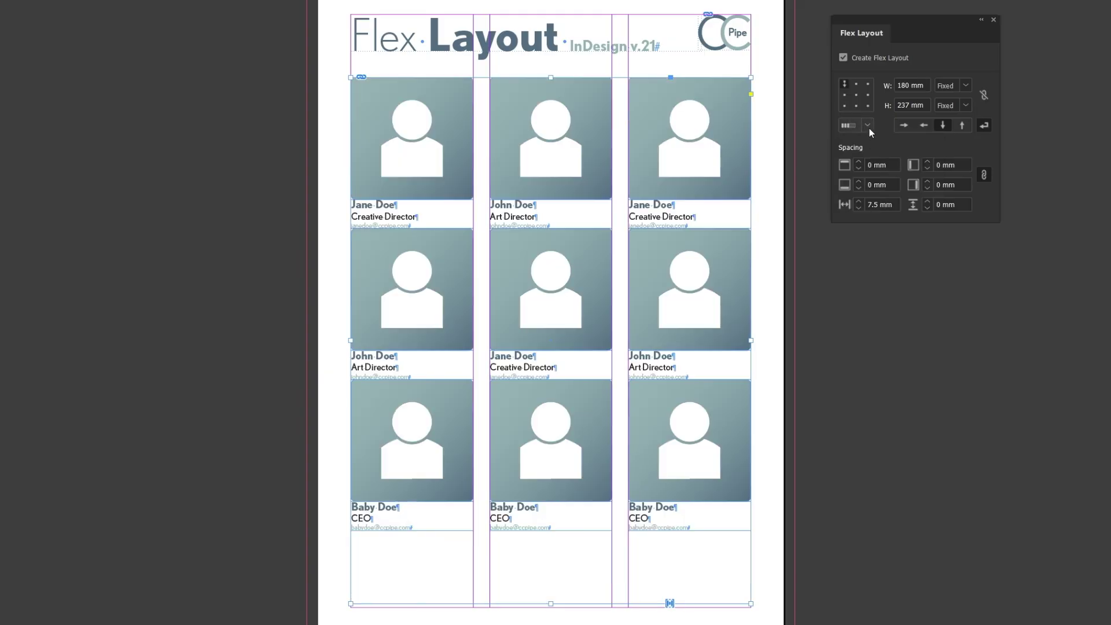
pyautogui.click(867, 125)
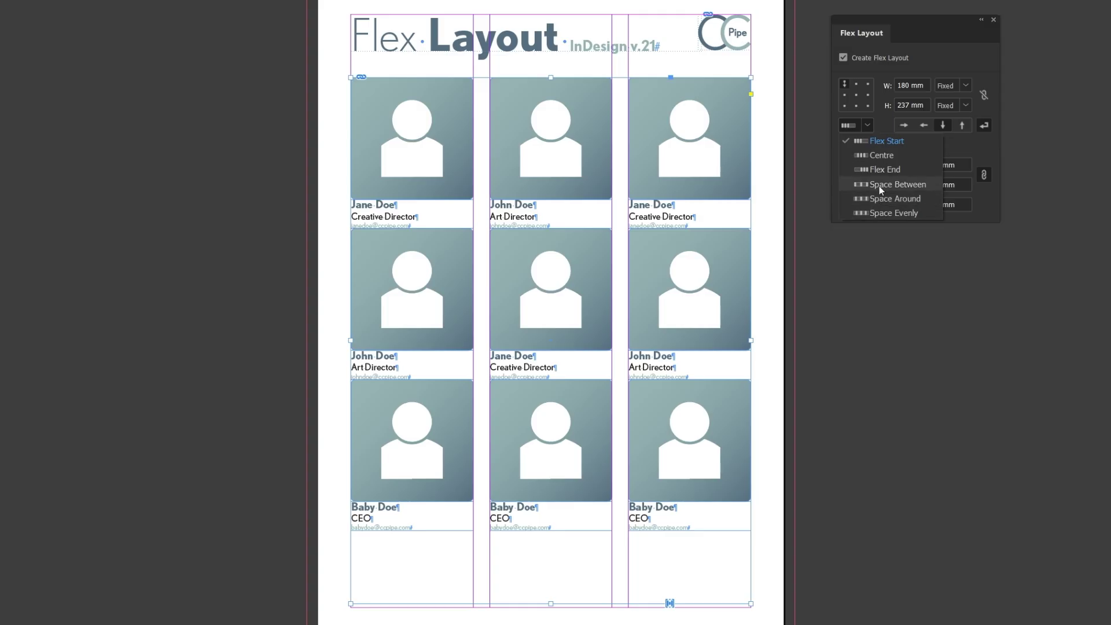
pyautogui.click(880, 185)
pyautogui.click(868, 126)
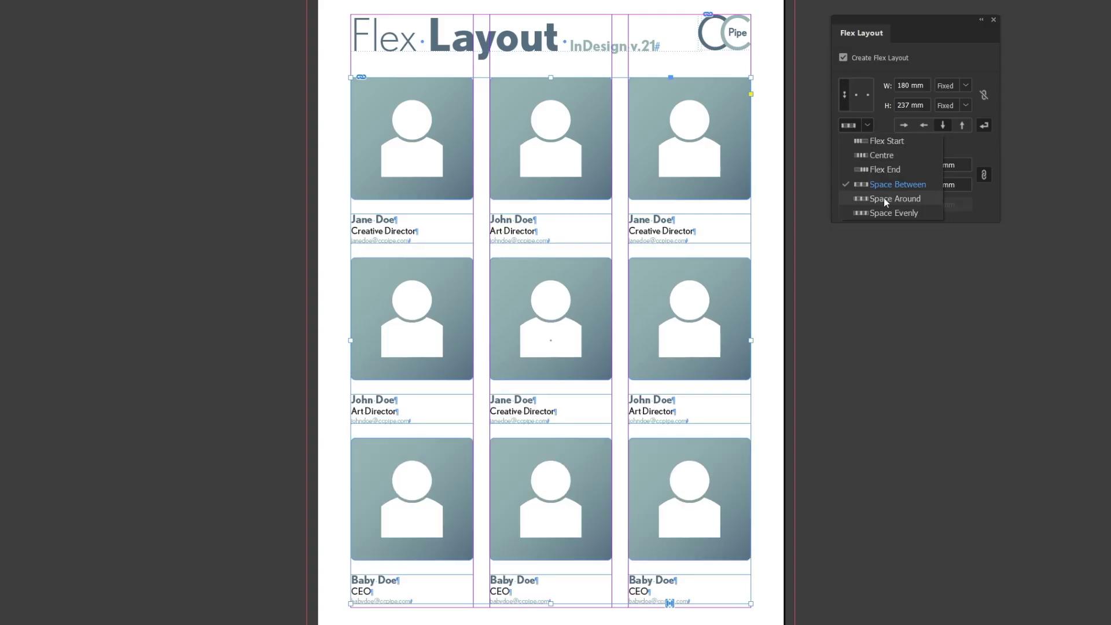
pyautogui.click(884, 198)
pyautogui.click(868, 124)
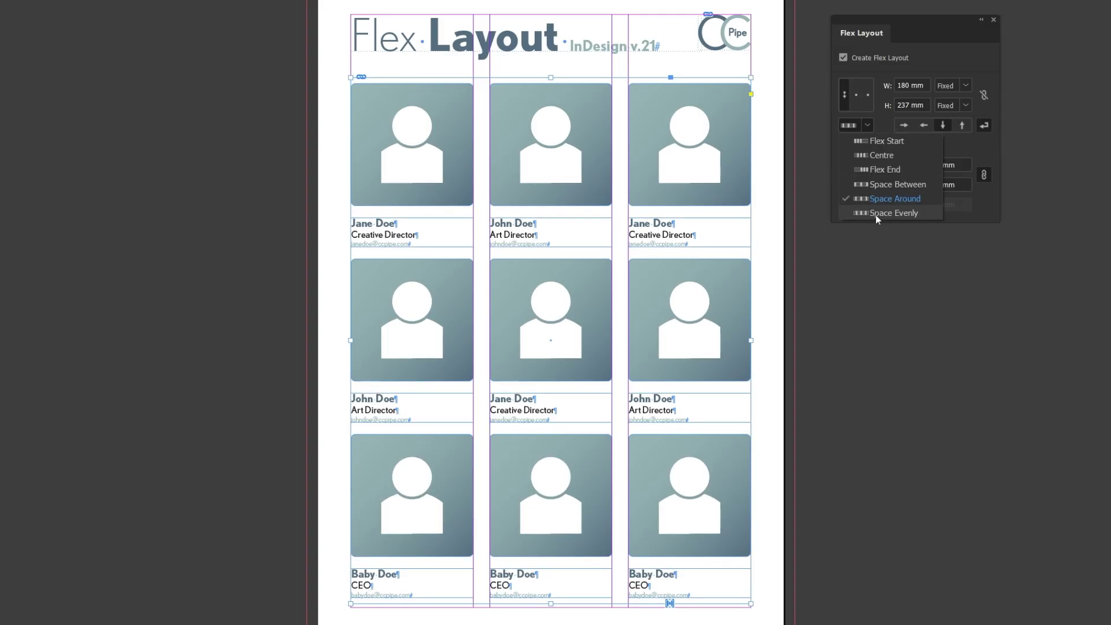
pyautogui.click(876, 213)
pyautogui.click(866, 126)
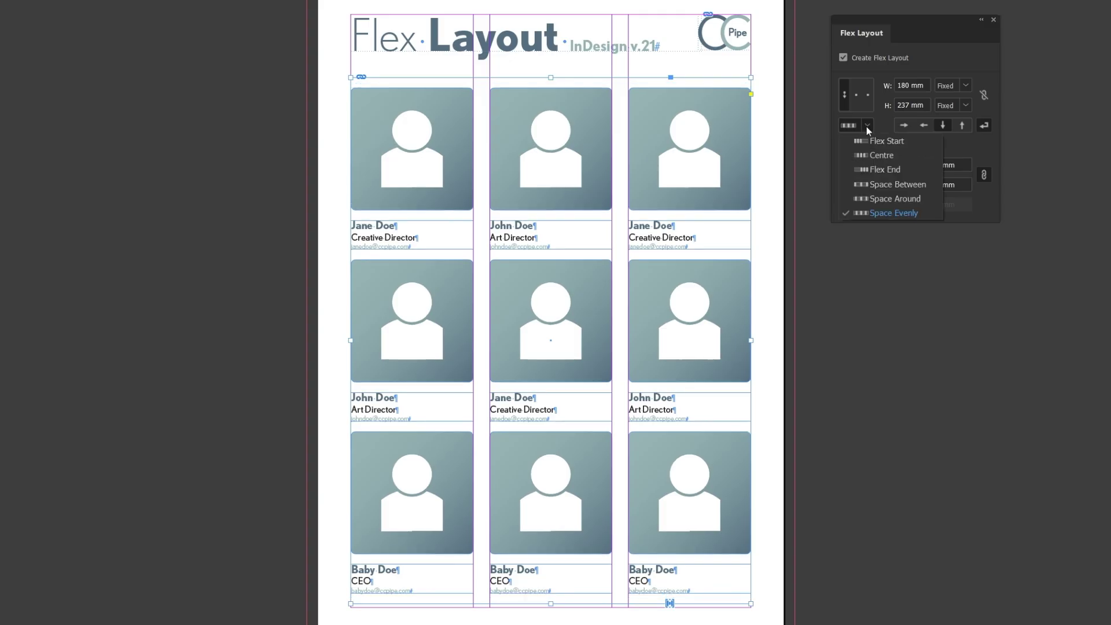
pyautogui.click(879, 185)
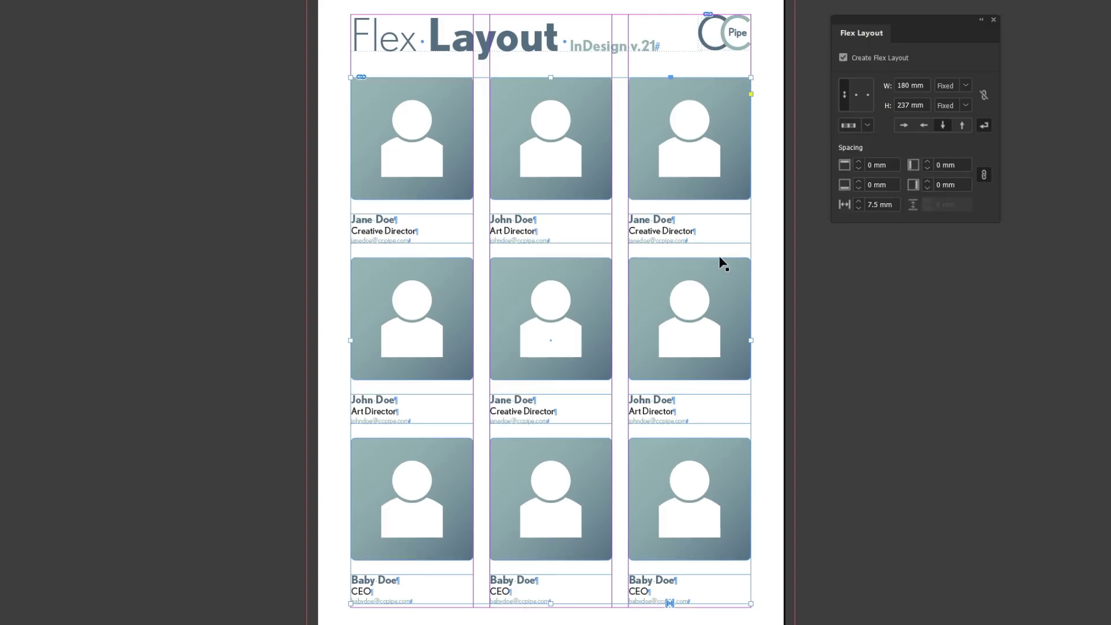
pyautogui.moveTo(651, 233); pyautogui.dragTo(674, 211)
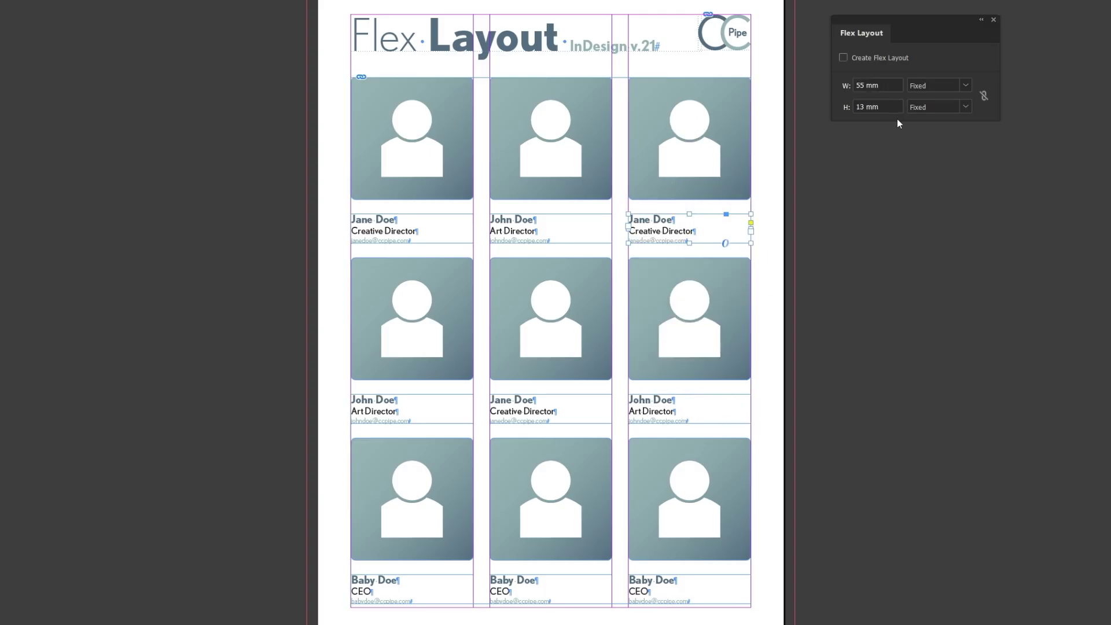
pyautogui.press('Escape')
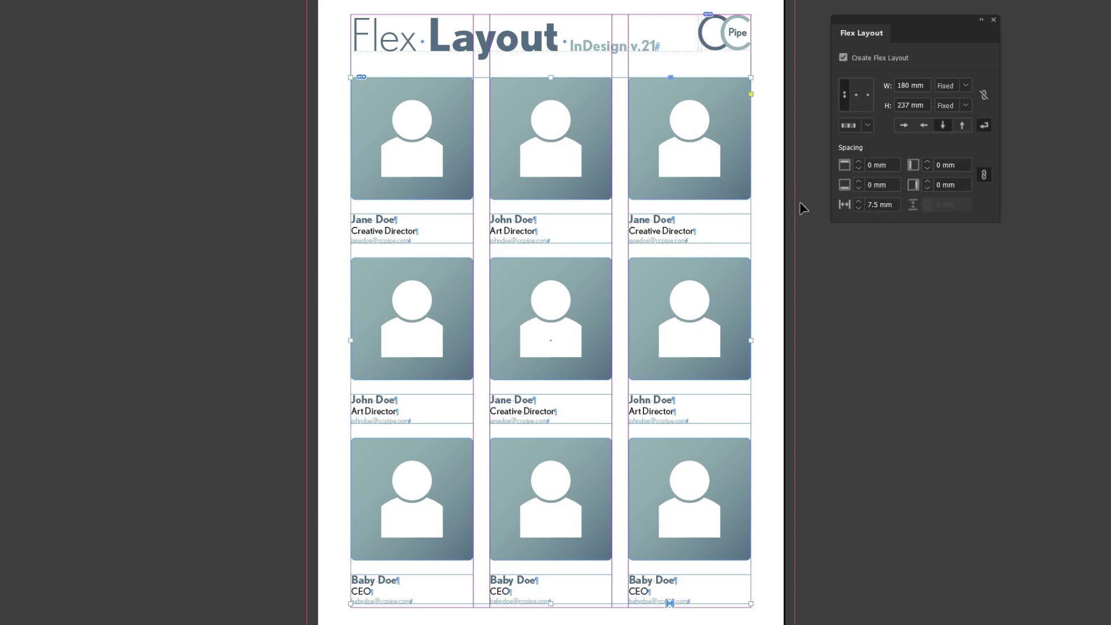